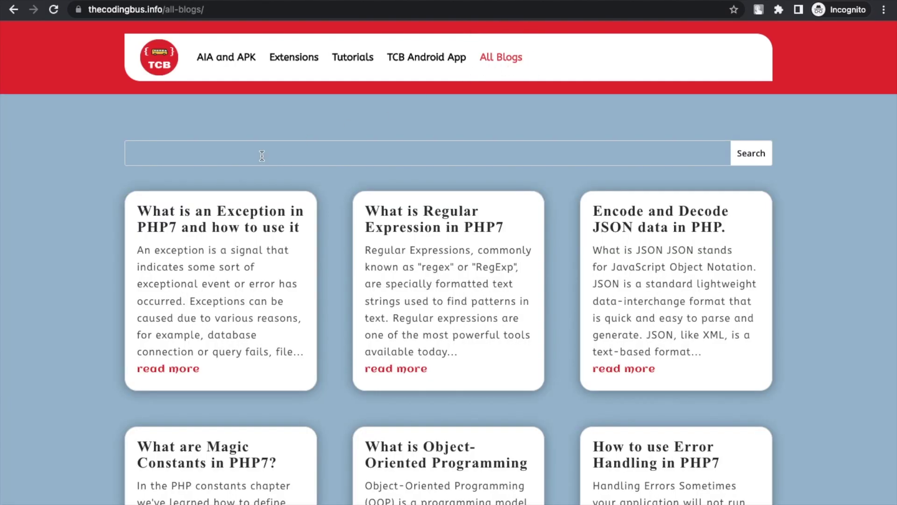
Open the 'What is Regular Expression in PHP7' post and read it to the closing paragraph.
left_click(419, 228)
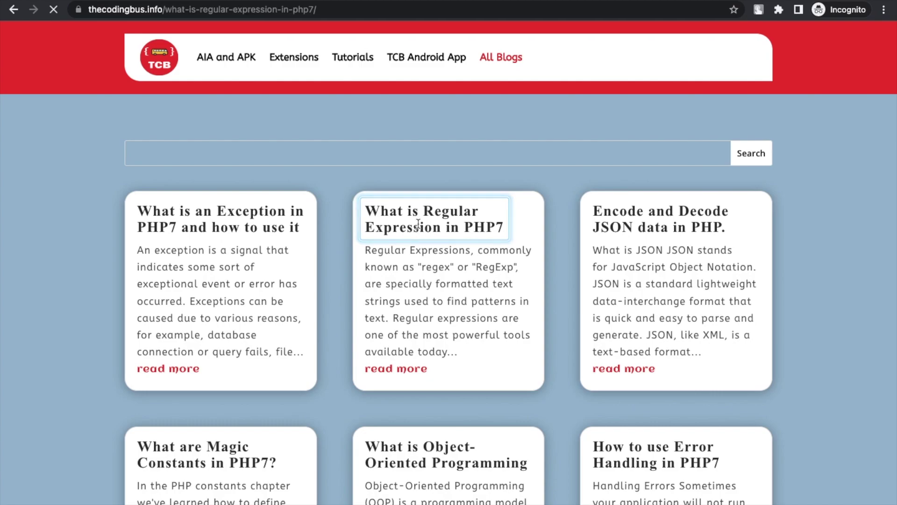
scroll(445, 317, "down", 10)
scroll(445, 285, "down", 5)
scroll(446, 285, "down", 3)
scroll(445, 281, "down", 3)
scroll(446, 247, "down", 10)
scroll(446, 247, "down", 3)
scroll(445, 248, "down", 5)
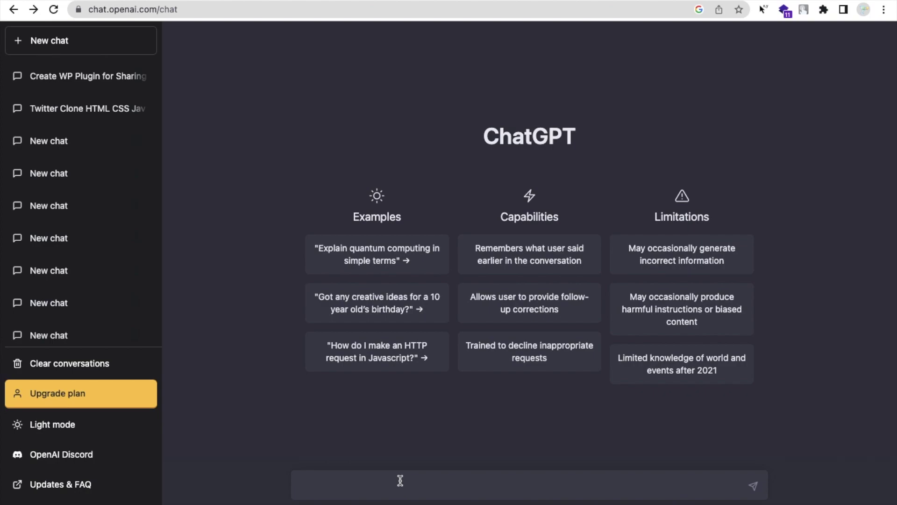
type("create a WordPress plu")
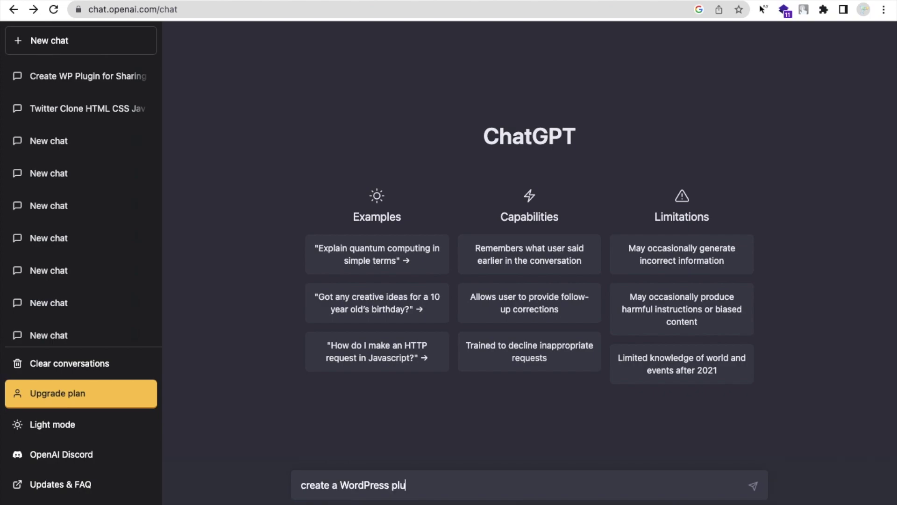
type("gin that can ")
type("help people t")
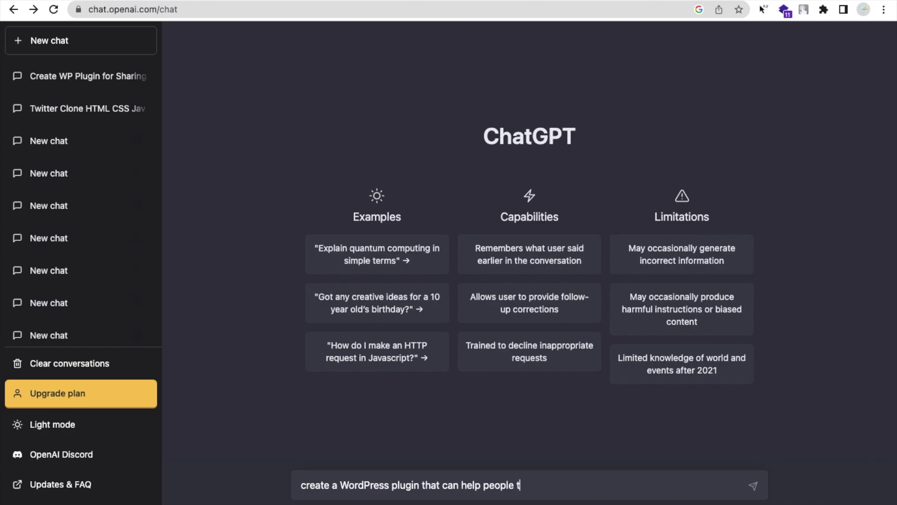
type("o share ")
type("blog post cont")
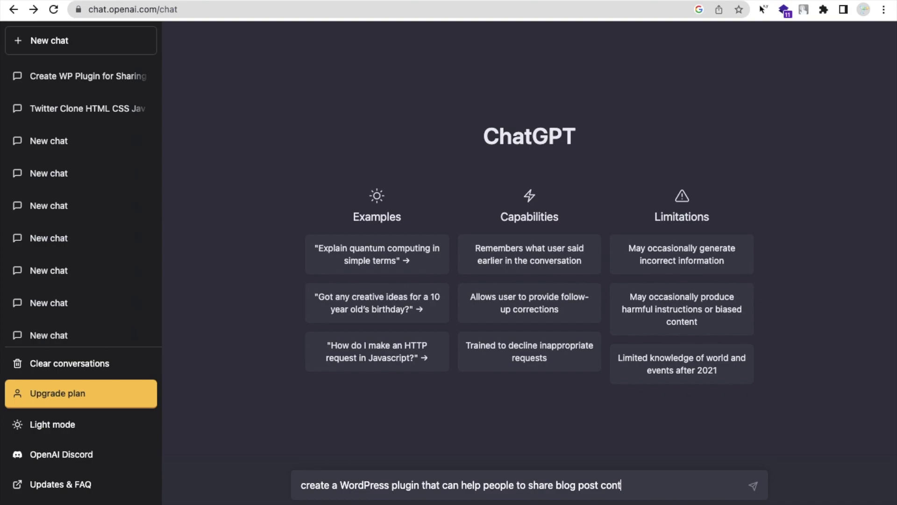
type("ent to their social media account ")
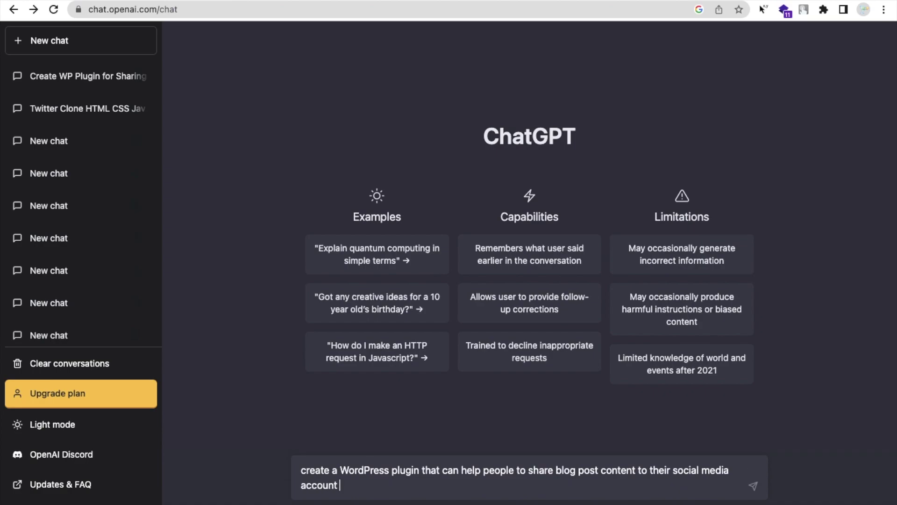
type("generate code ")
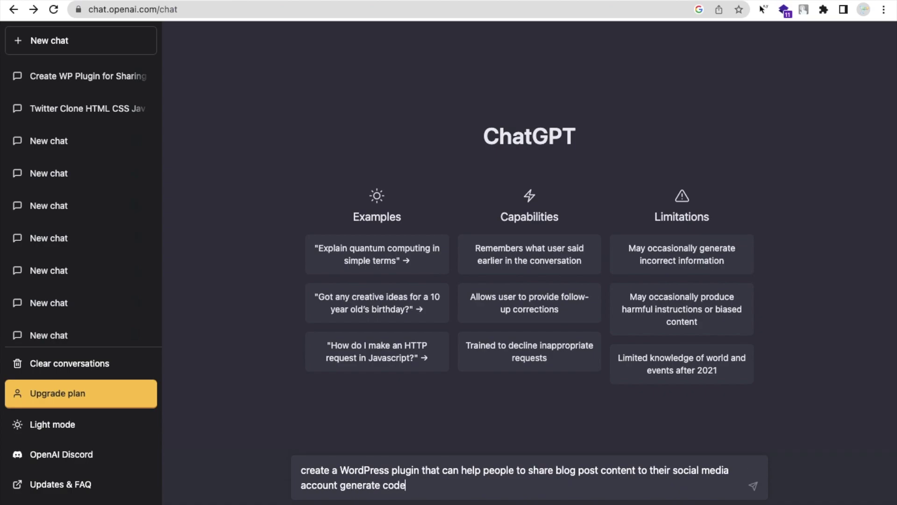
type("in one ")
type("file")
Send ChatGPT a request for a single-file WordPress social sharing plugin.
key("Return")
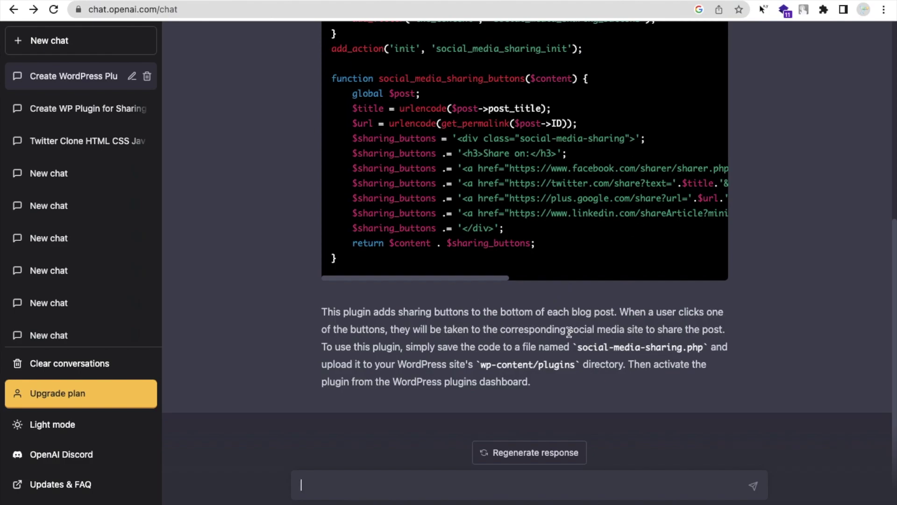
Copy ChatGPT's suggested name and use it for a new Developer folder, social-media-sharing.
left_click_drag(578, 345, 681, 346)
key("super+c")
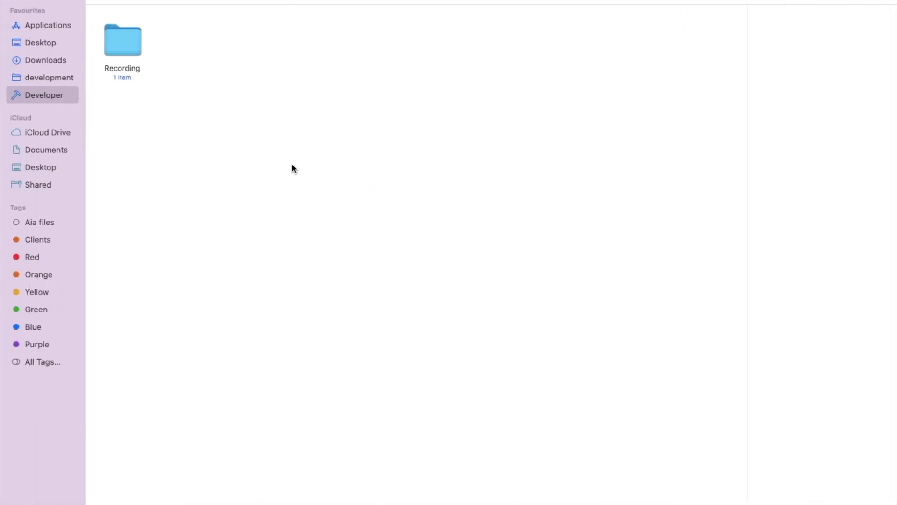
right_click(291, 164)
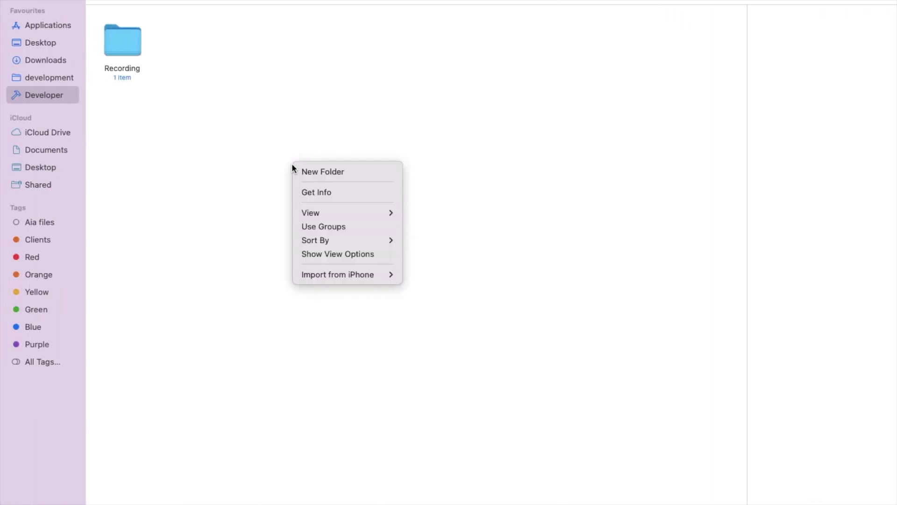
left_click(320, 174)
key("super+v")
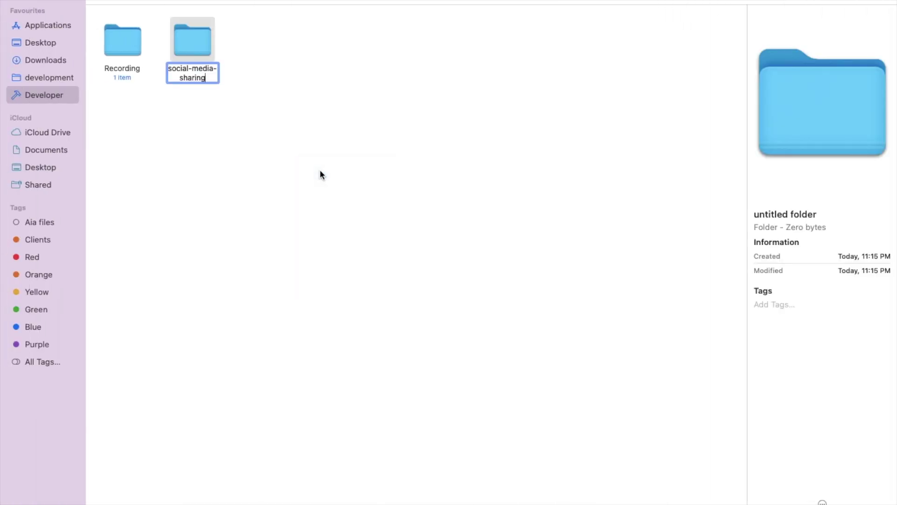
key("Return")
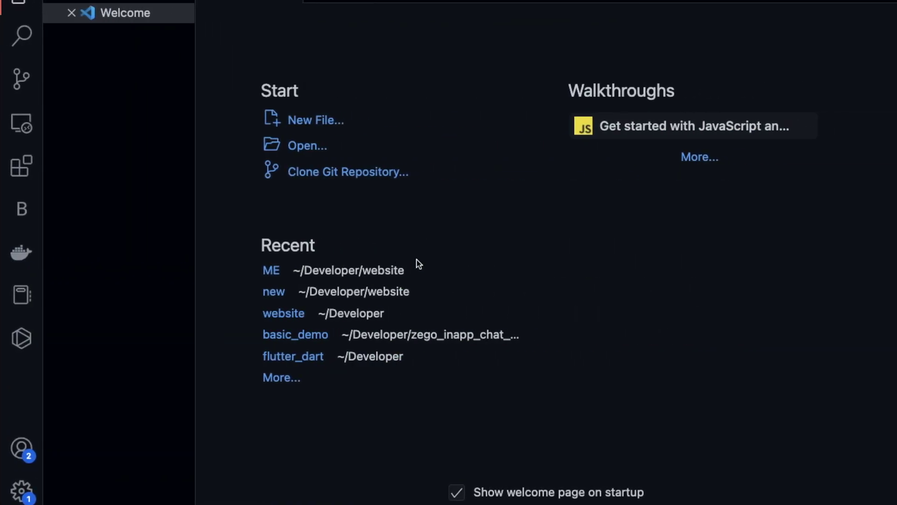
Create a new file social-media-sharing.php and save it in the social-media-sharing folder.
left_click(333, 126)
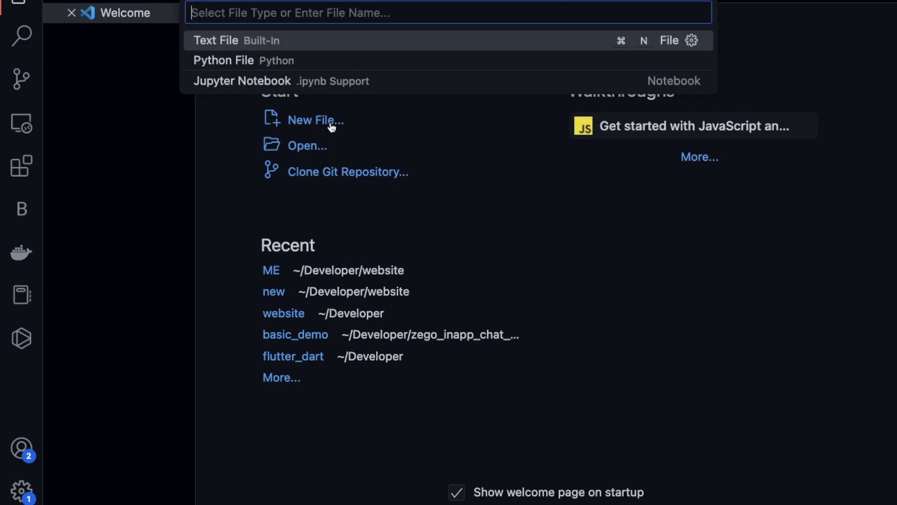
type("social-media-sharing")
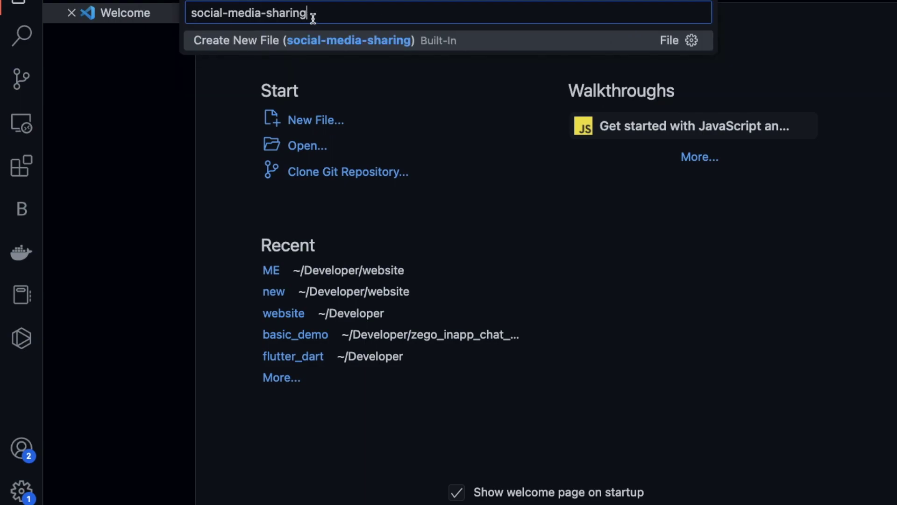
type(".php")
key("Return")
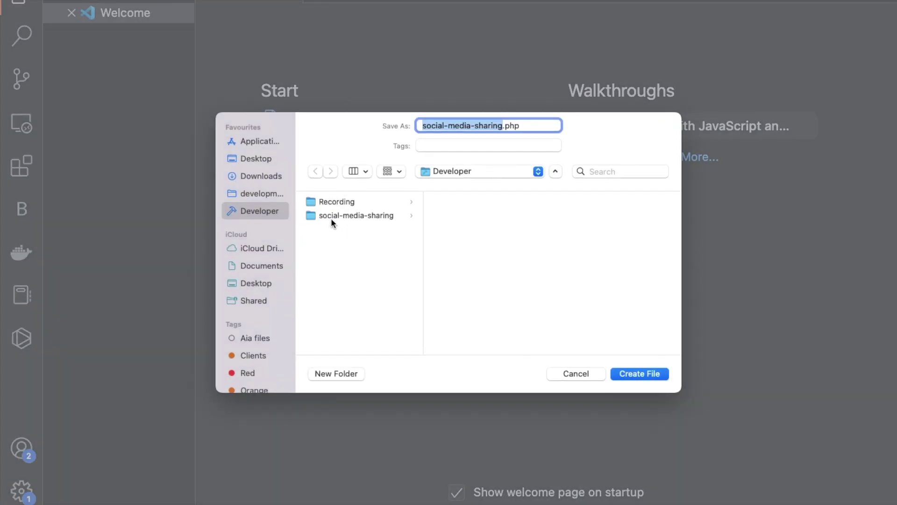
left_click(329, 218)
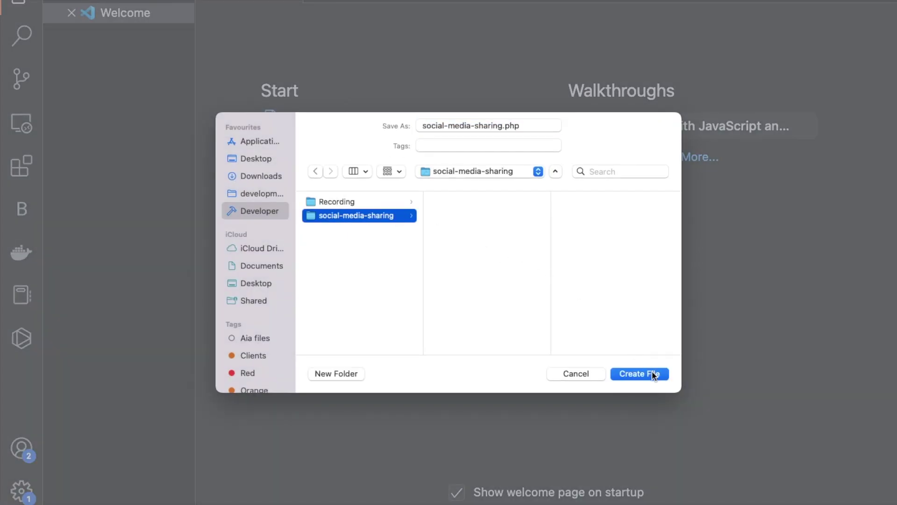
left_click(651, 373)
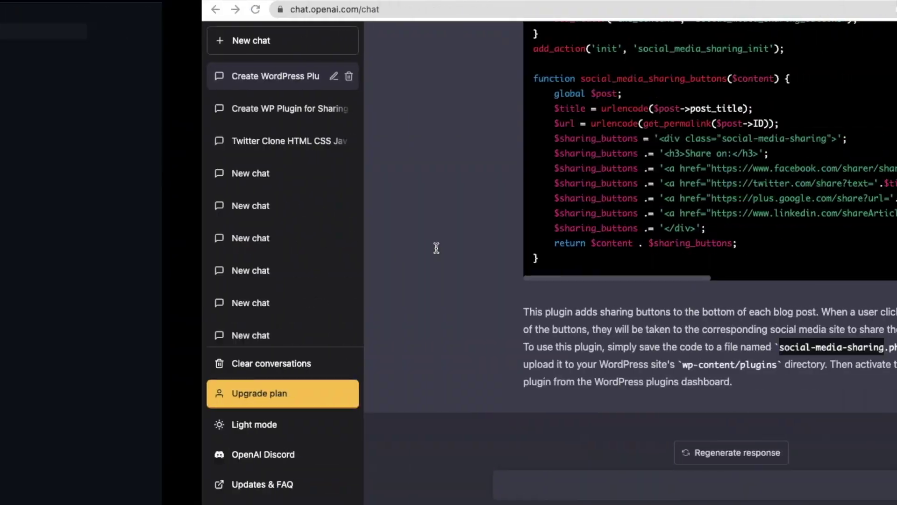
scroll(435, 246, "up", 5)
Paste ChatGPT's plugin code, change the author from OpenAI to The Coding Bus, and save.
left_click(674, 179)
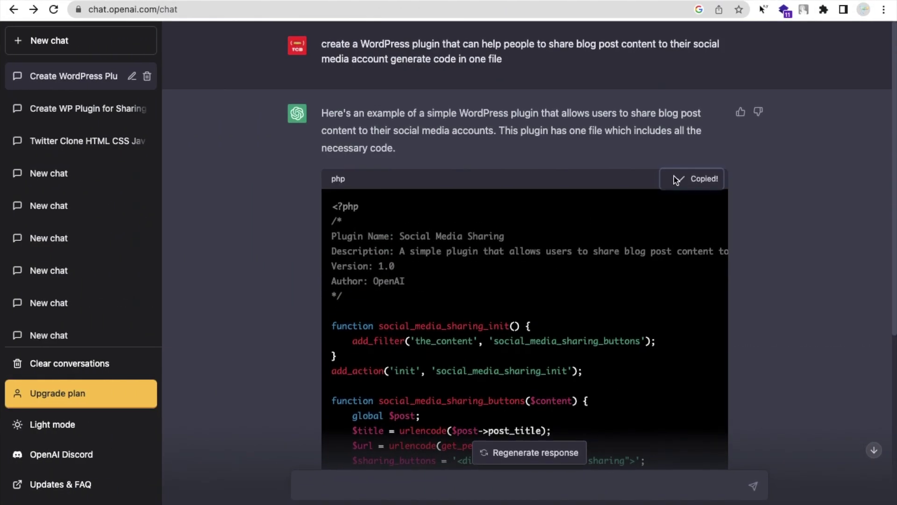
key("super+v")
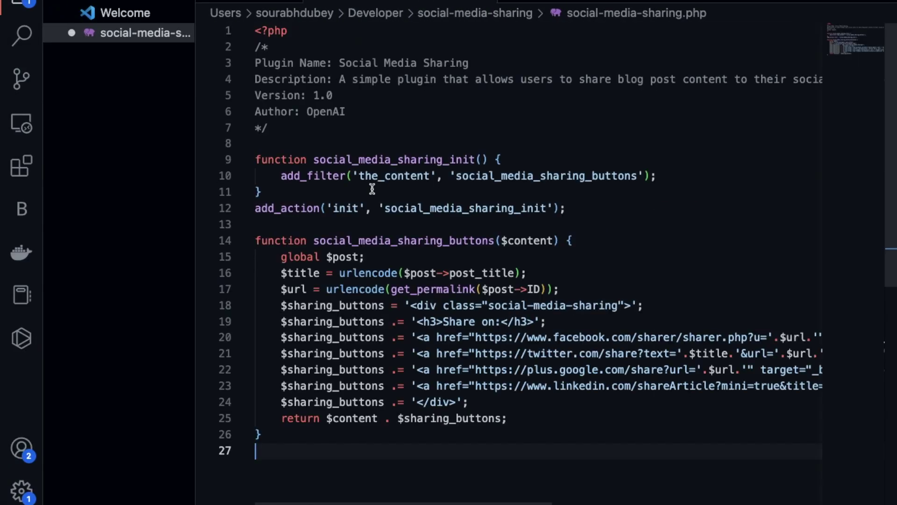
double_click(325, 112)
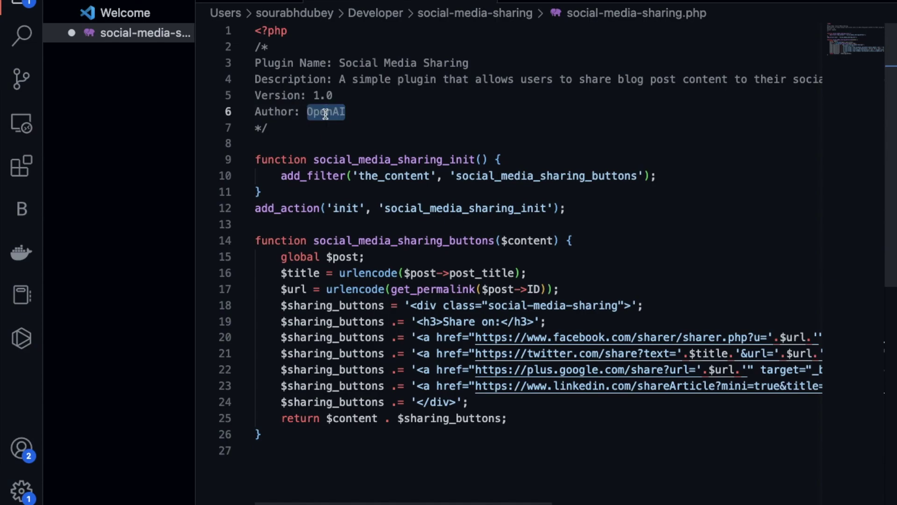
type("The Codin")
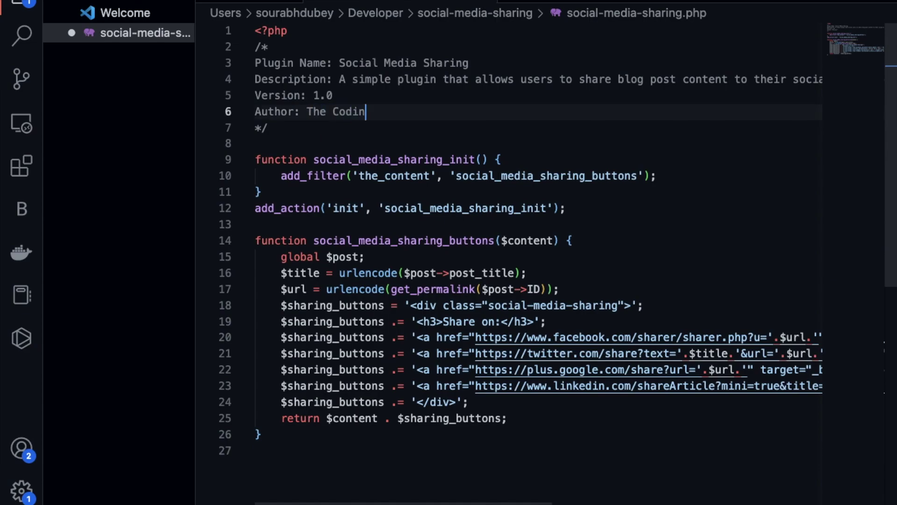
type("g Bus")
left_click(386, 137)
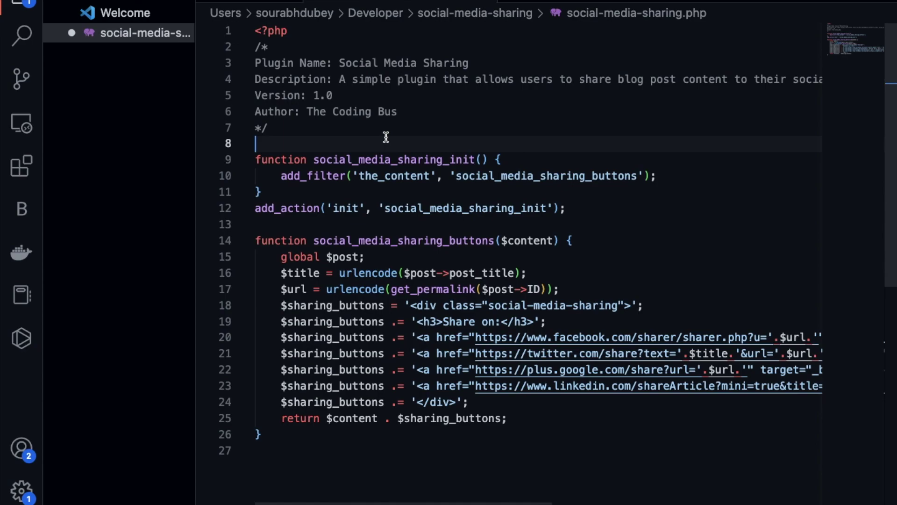
key("ctrl+s")
Compress the social-media-sharing folder in Developer into social-media-sharing.zip.
key("ctrl+Left")
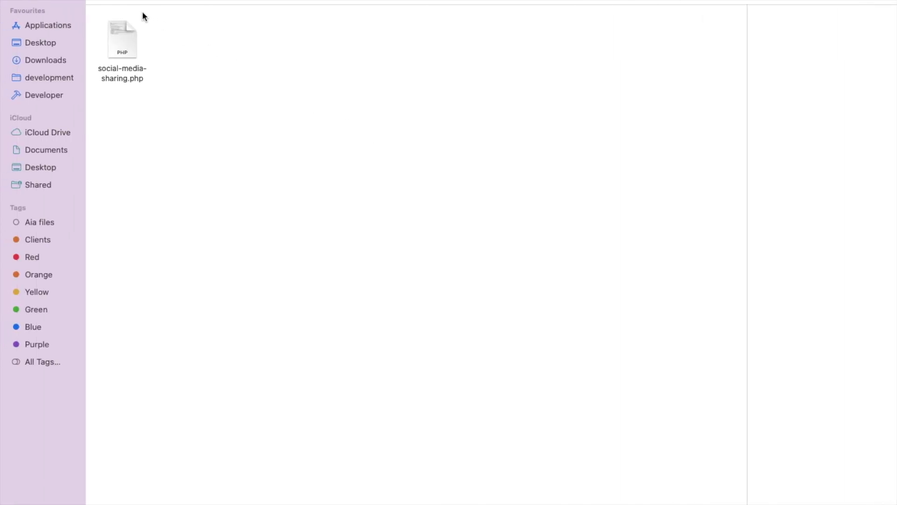
key("super+Up")
left_click(197, 39)
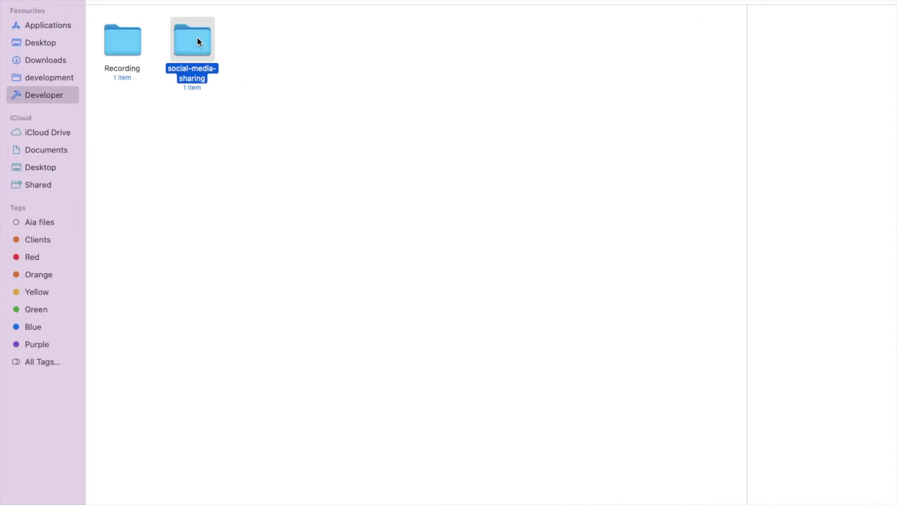
right_click(186, 45)
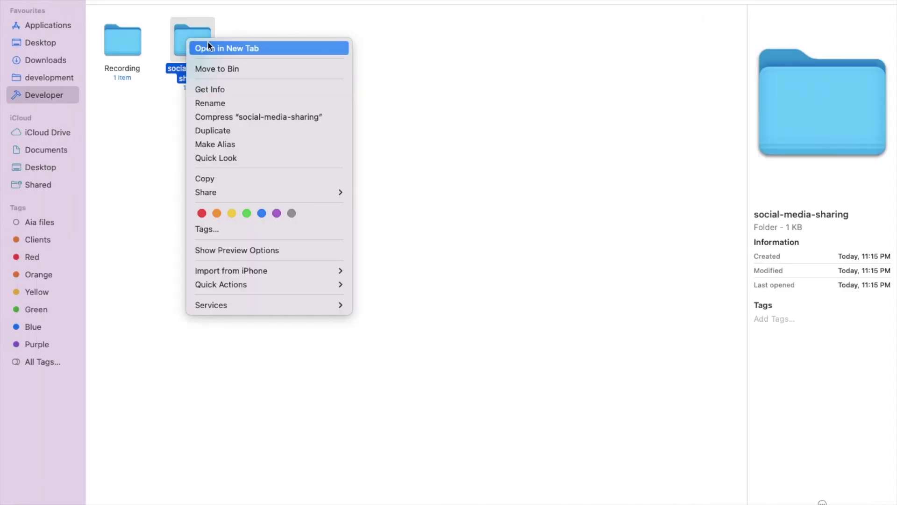
left_click(290, 117)
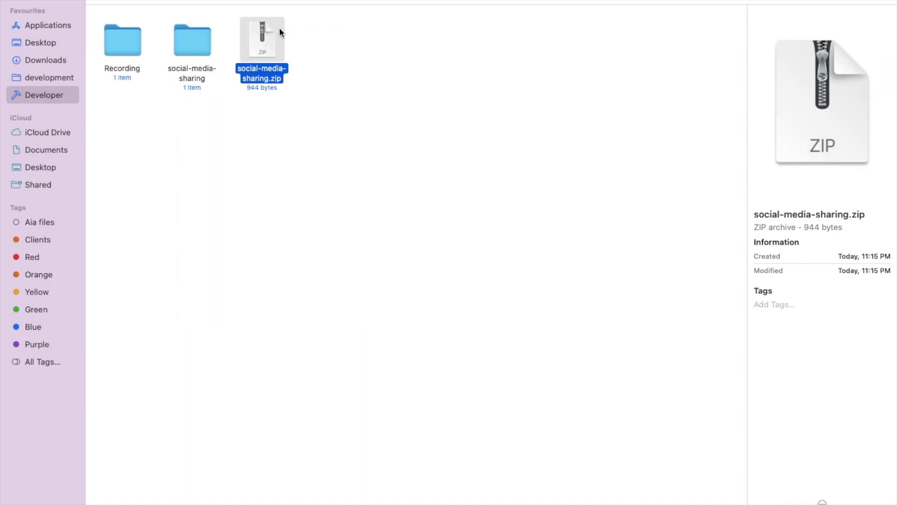
left_click(354, 65)
left_click(263, 48)
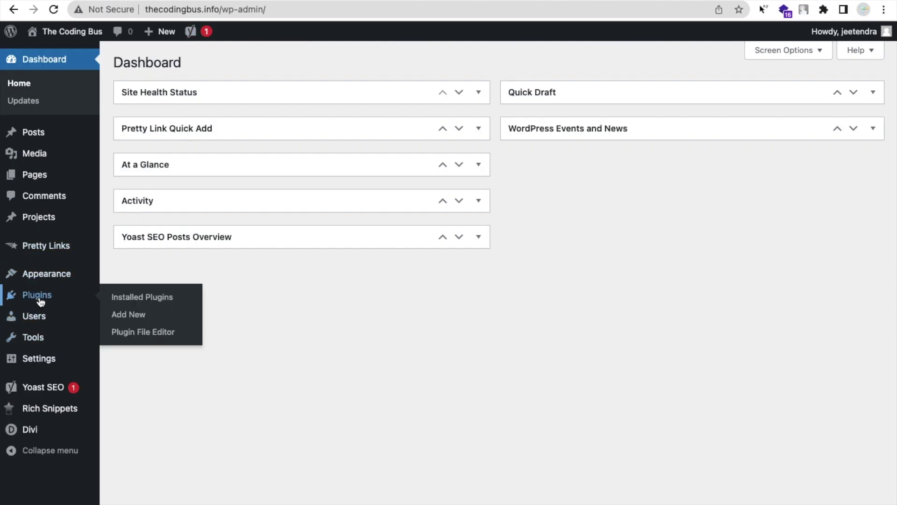
Upload social-media-sharing.zip under Plugins > Add New, then install and activate it.
left_click(141, 318)
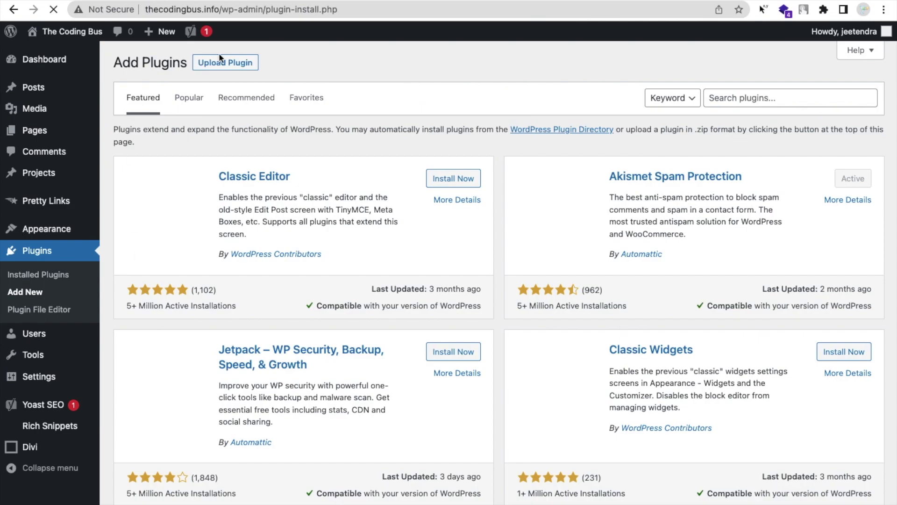
left_click(227, 62)
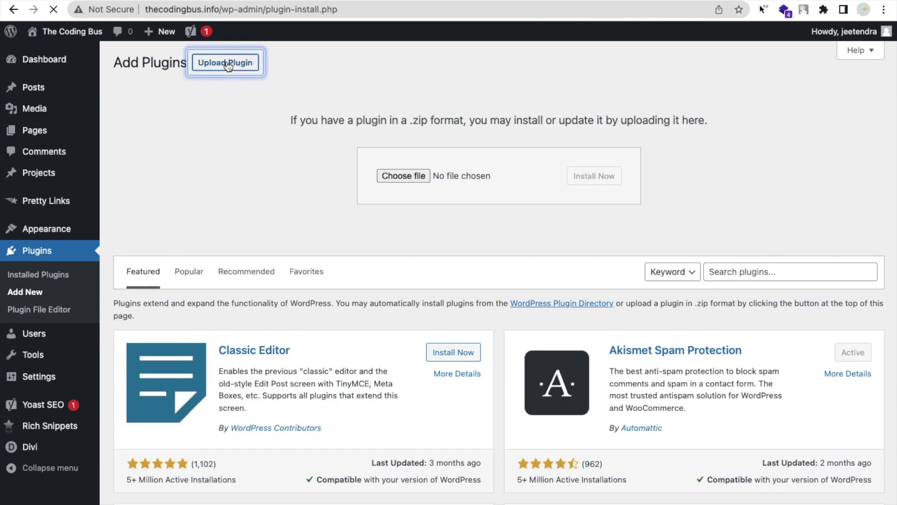
left_click(390, 181)
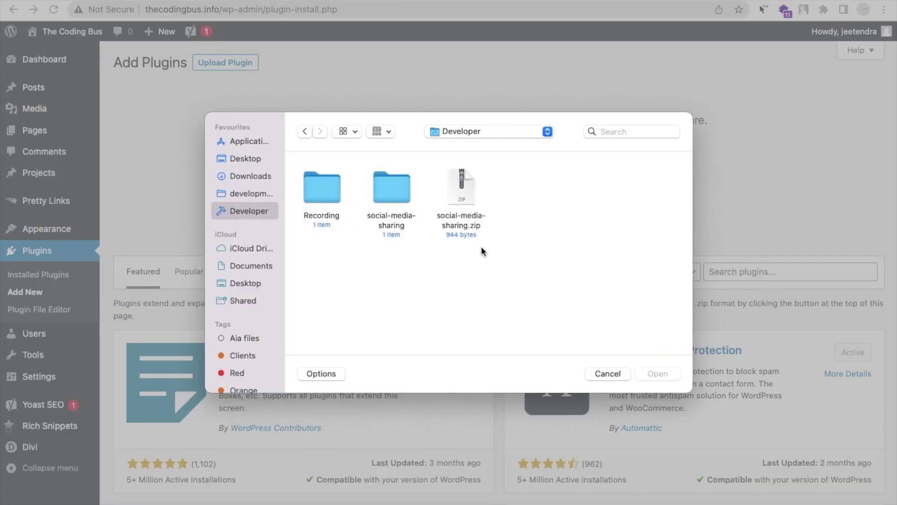
double_click(460, 195)
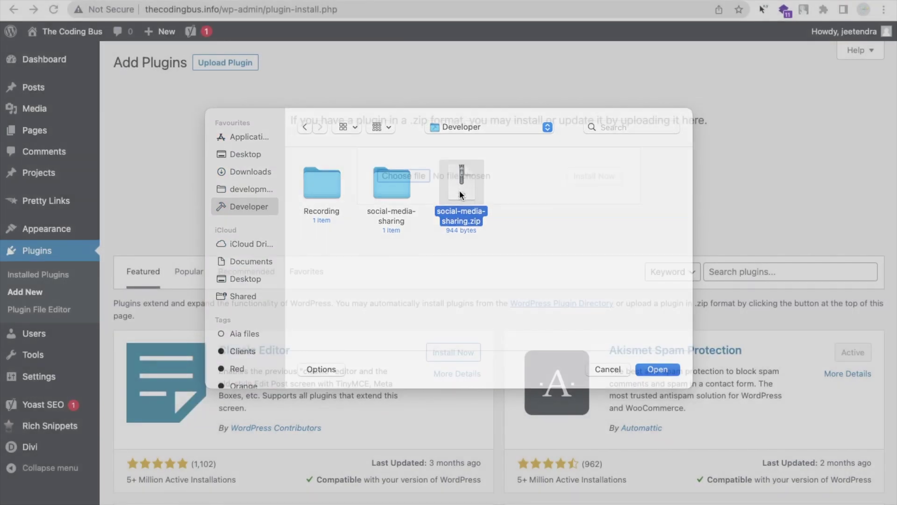
left_click(604, 183)
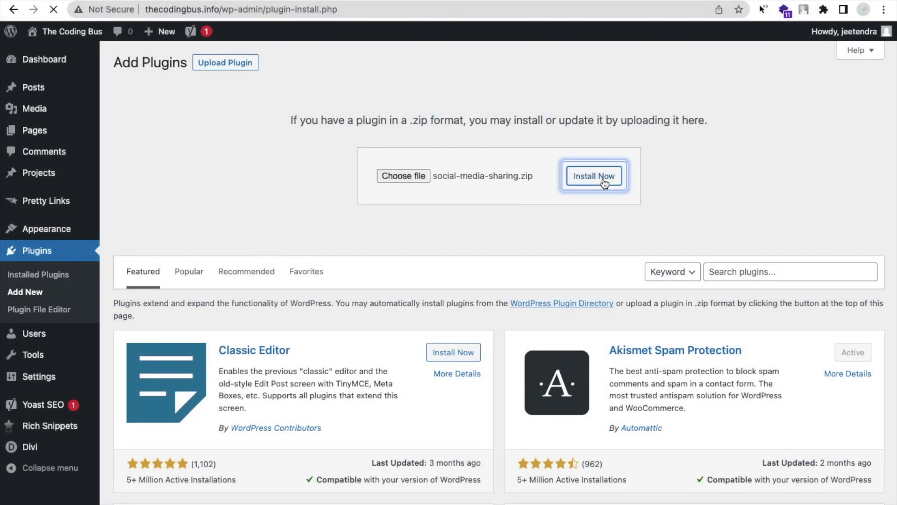
left_click(144, 155)
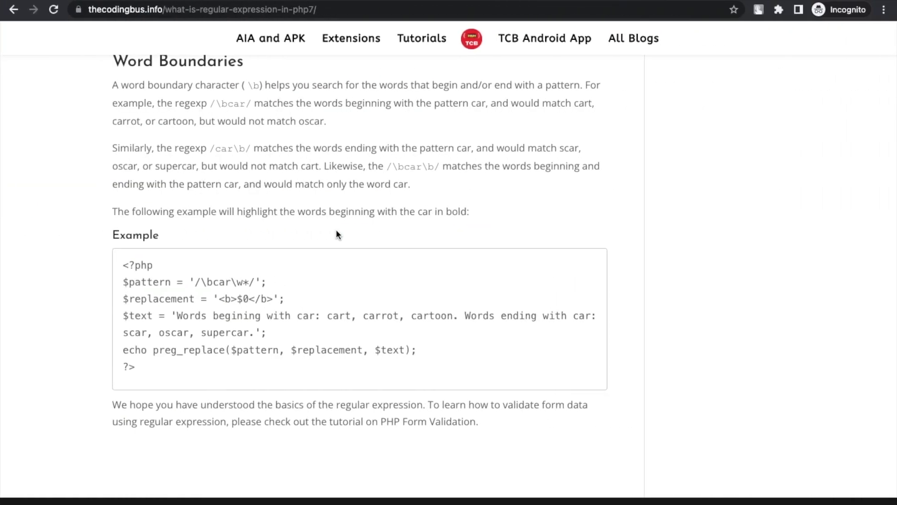
Reload the regular-expression article to check for the 'Share on:' heading, then return to plugins.
key("ctrl+r")
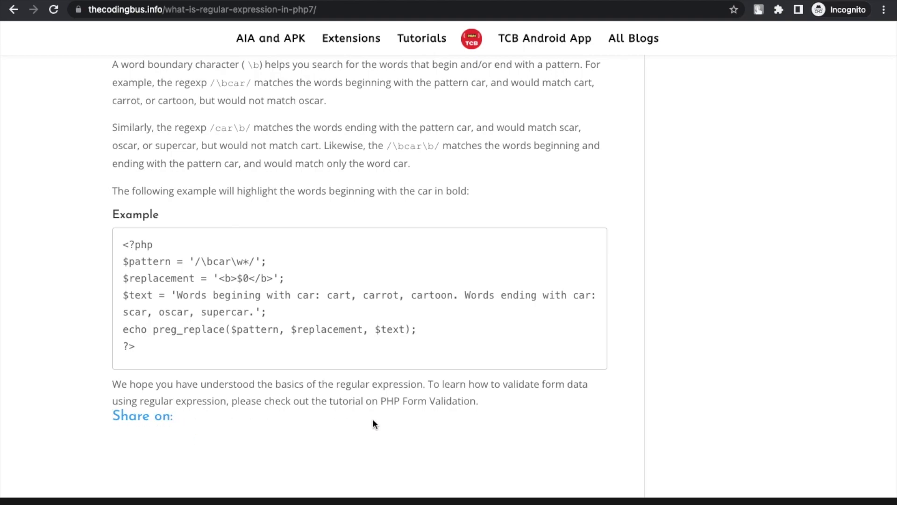
key("ctrl+Left")
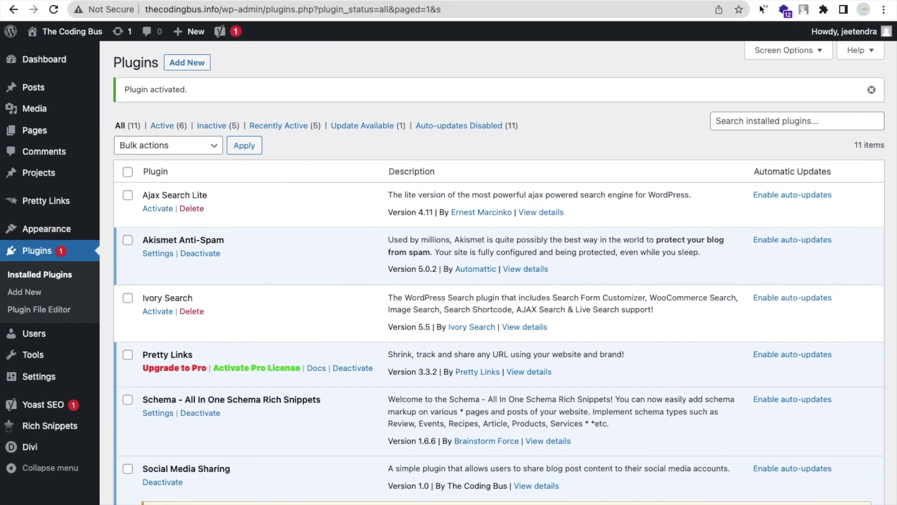
scroll(275, 381, "down", 5)
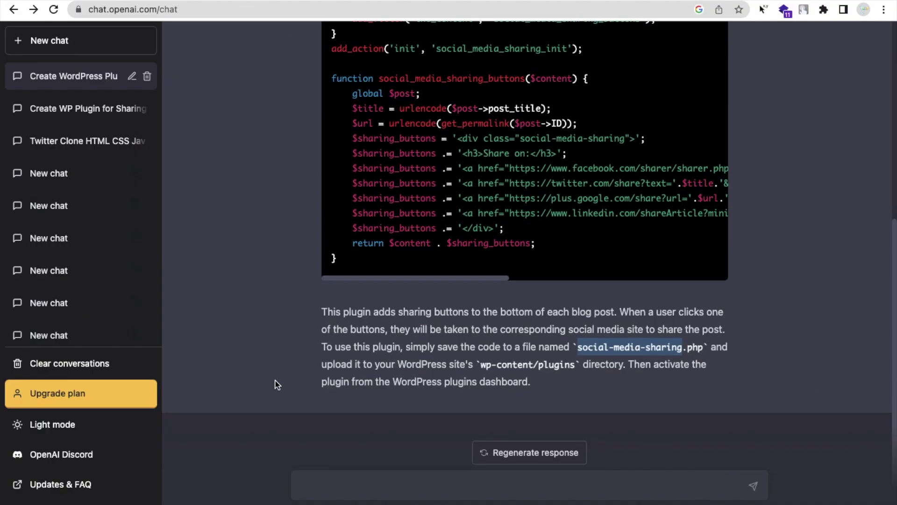
Tell ChatGPT the sharing icons are missing, then copy the style.css code from its answer.
left_click(350, 484)
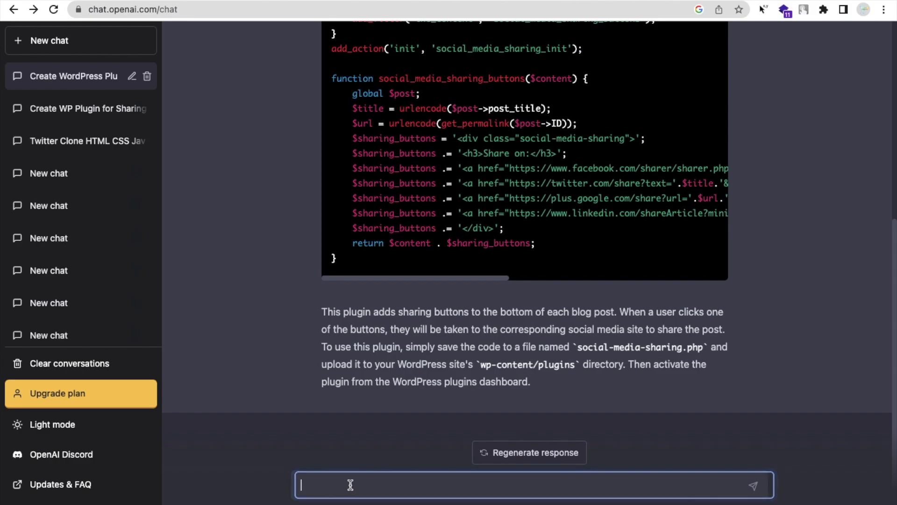
type("i can't s")
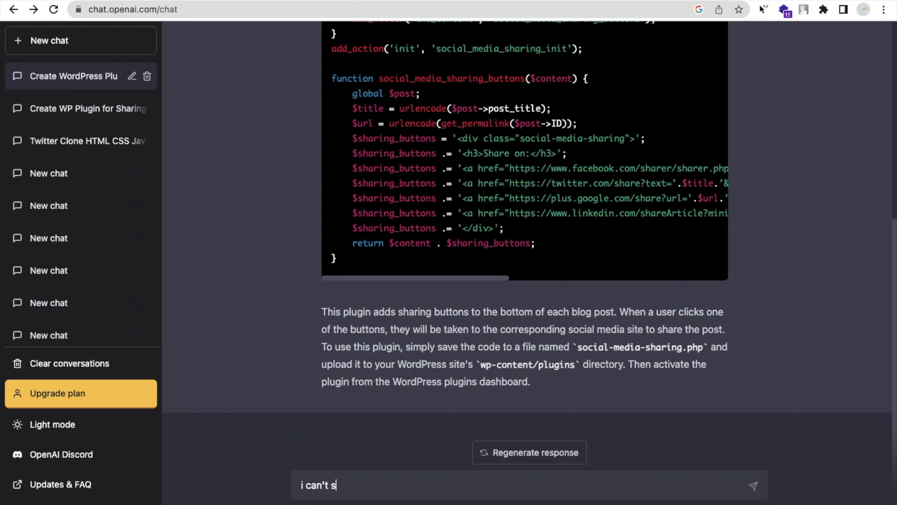
type("ee the social ")
type("icon ")
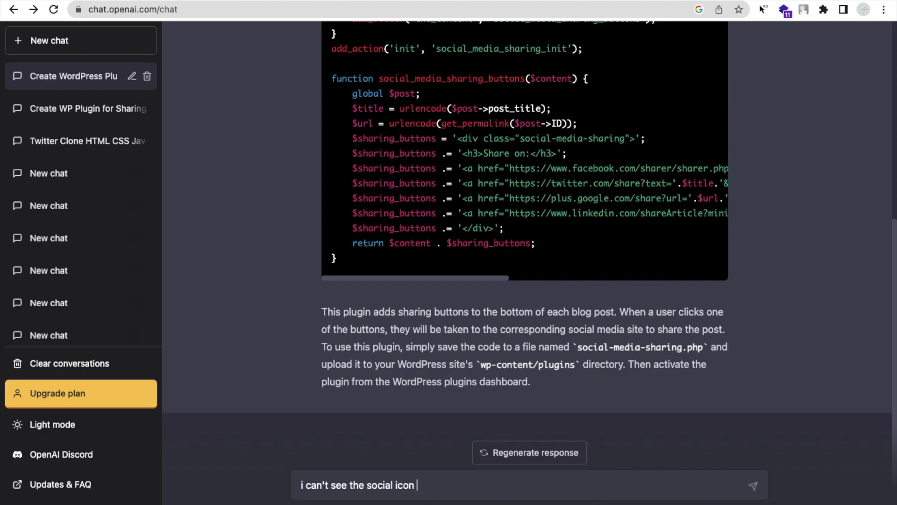
type("after insta")
type("lling this p")
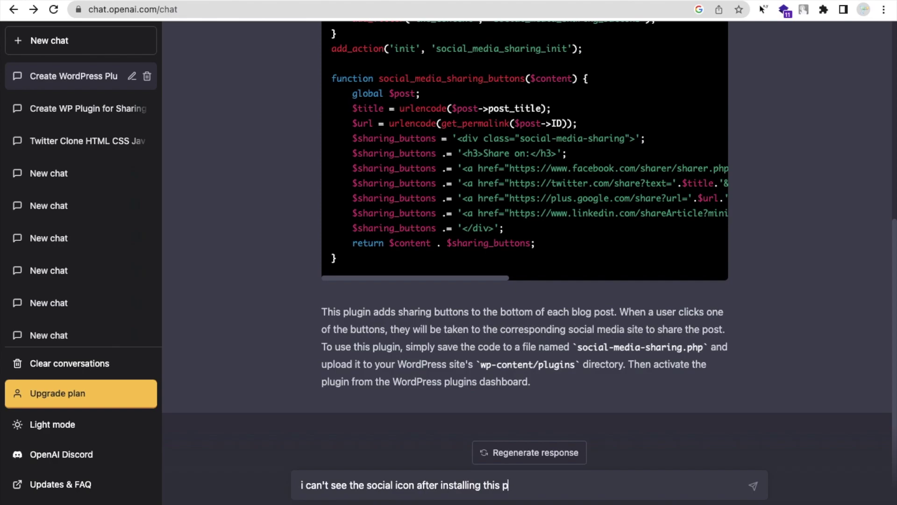
type("lugin ple")
type("fix that issue")
key("Return")
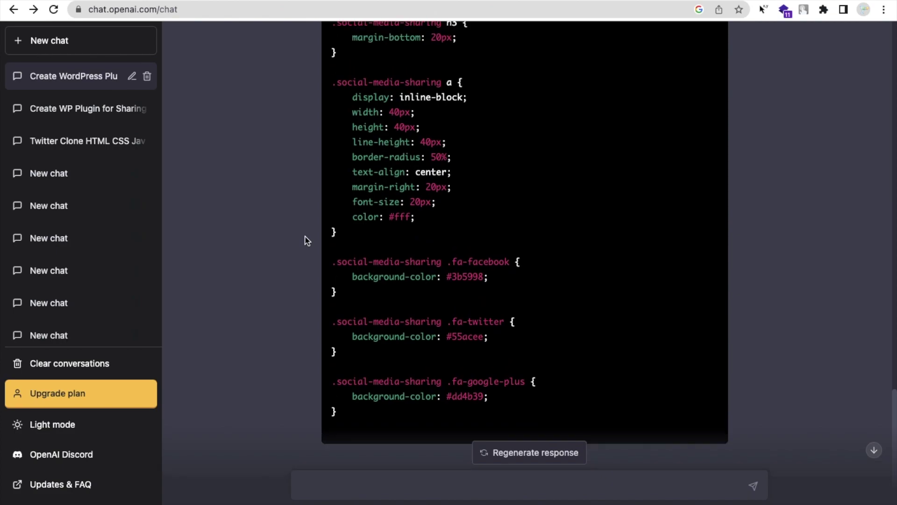
scroll(304, 240, "up", 2)
scroll(304, 241, "up", 2)
scroll(304, 241, "up", 3)
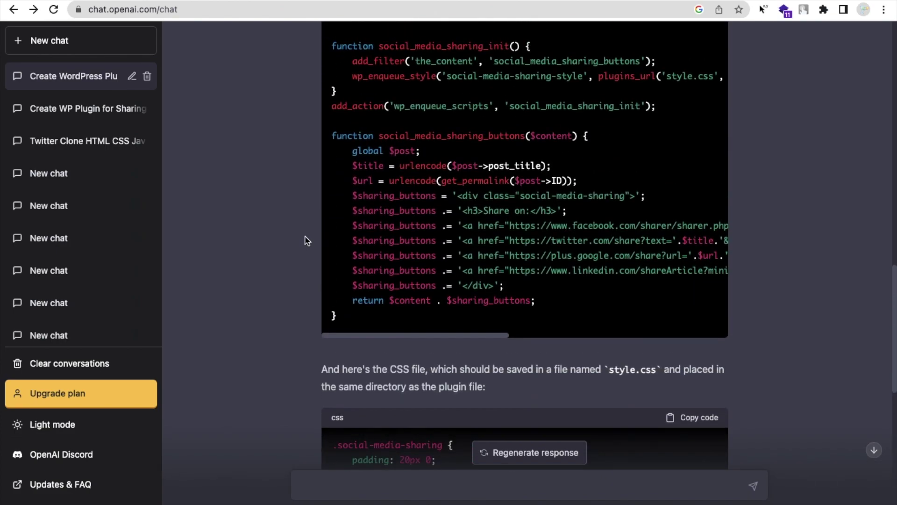
scroll(305, 241, "down", 1)
scroll(304, 240, "down", 2)
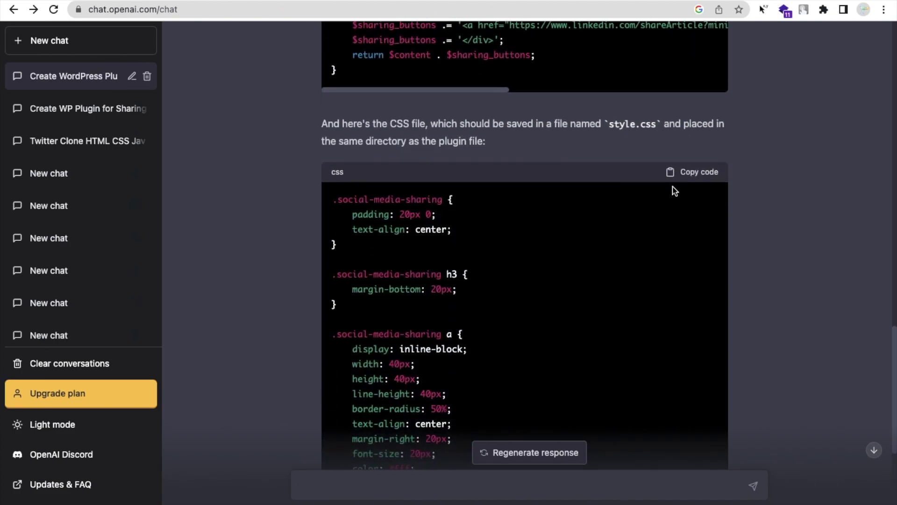
left_click(687, 178)
Paste the sharing-icon CSS into a new file and save it as style.css.
key("super+Tab")
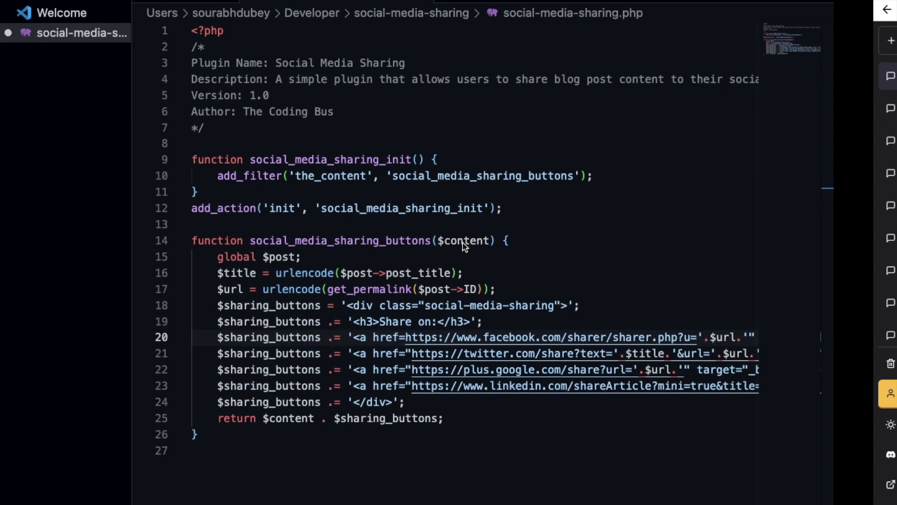
key("ctrl+Left")
key("ctrl+Right")
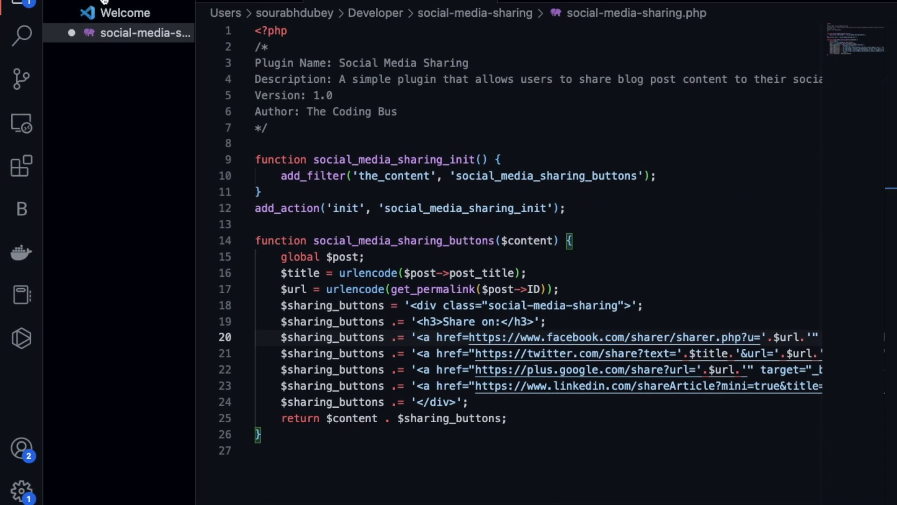
key("super+n")
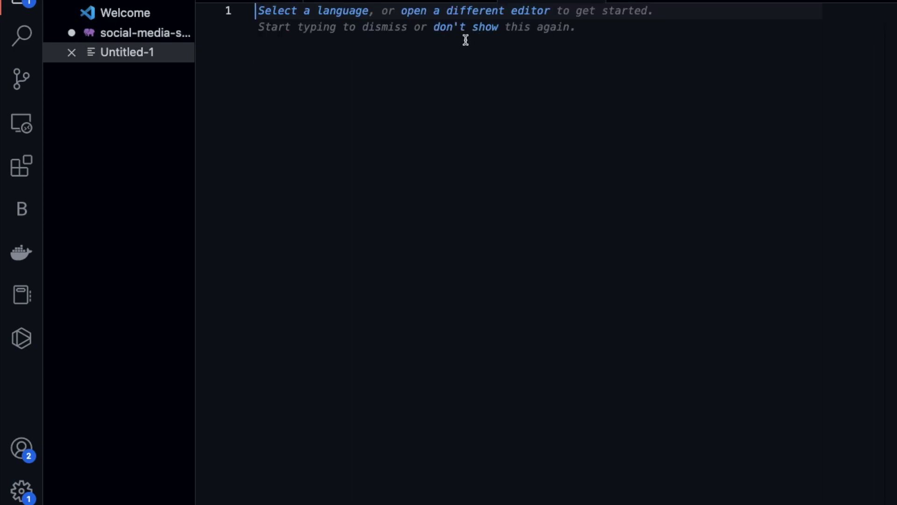
key("super+v")
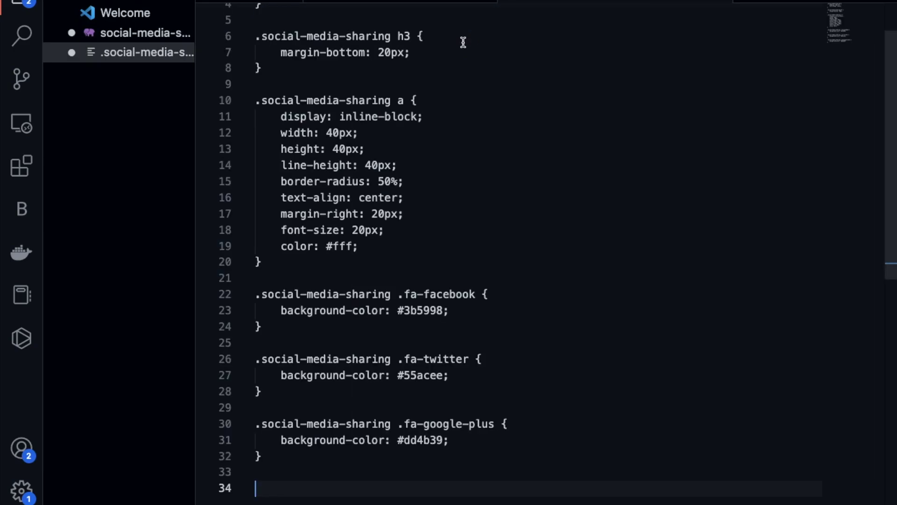
scroll(543, 161, "up", 2)
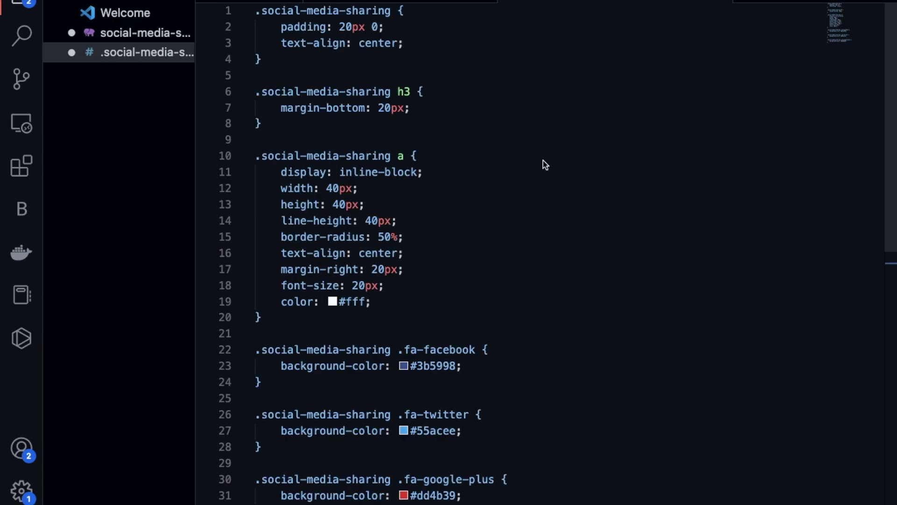
key("super+s")
type("styl")
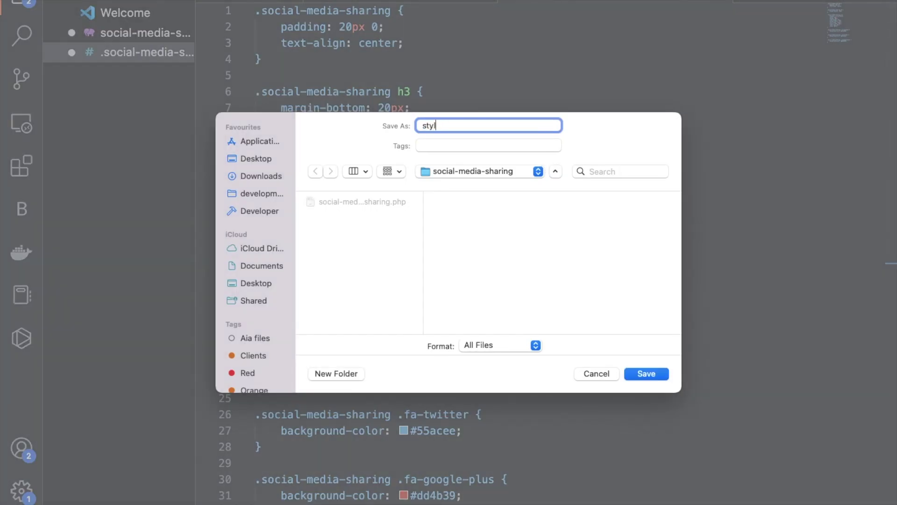
type("e.css")
key("Return")
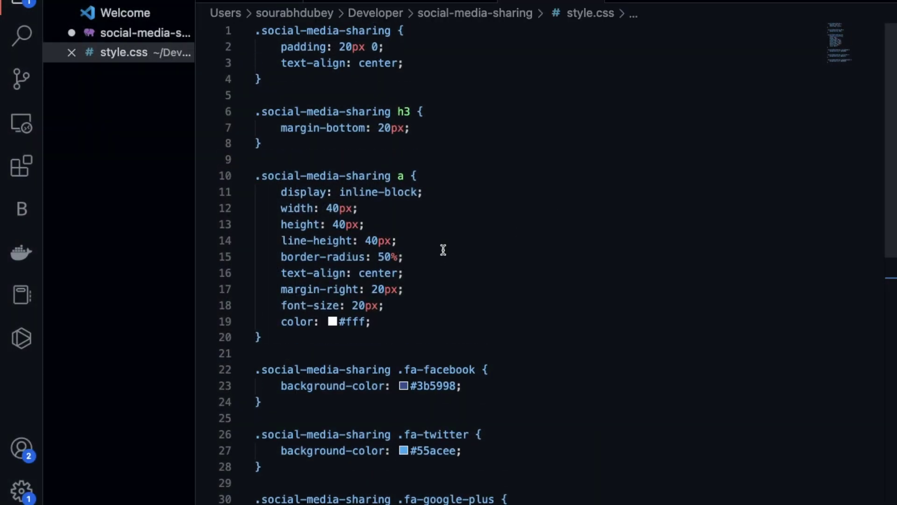
key("super+Tab")
scroll(291, 330, "up", 3)
scroll(290, 331, "up", 3)
scroll(293, 331, "up", 3)
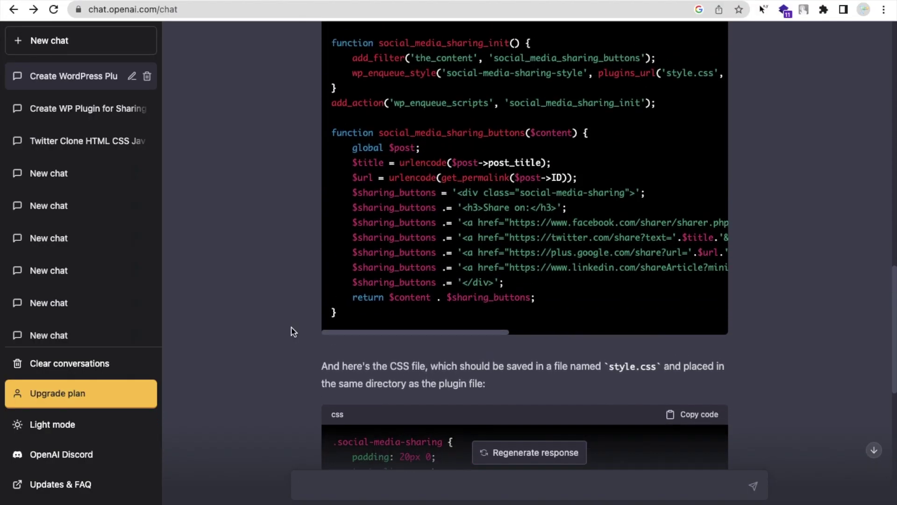
scroll(293, 332, "up", 3)
scroll(293, 332, "up", 2)
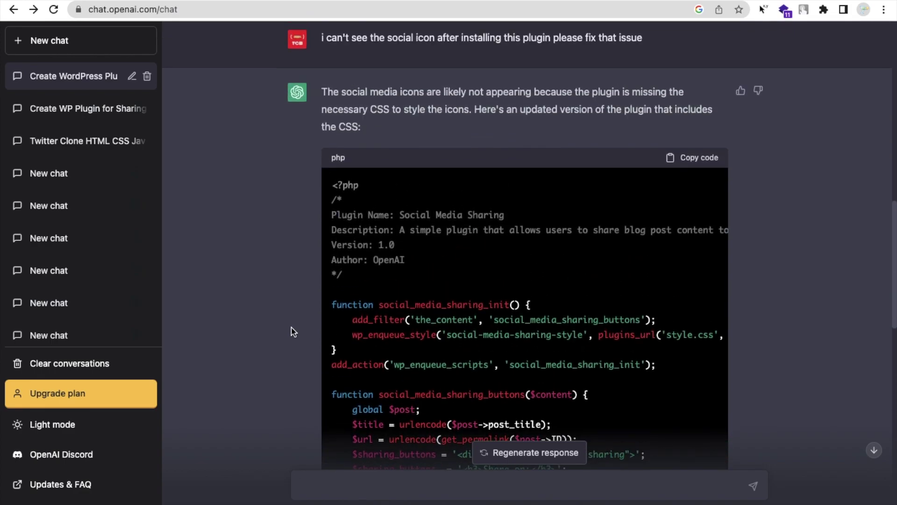
scroll(293, 332, "down", 15)
scroll(294, 331, "down", 1)
type("add ")
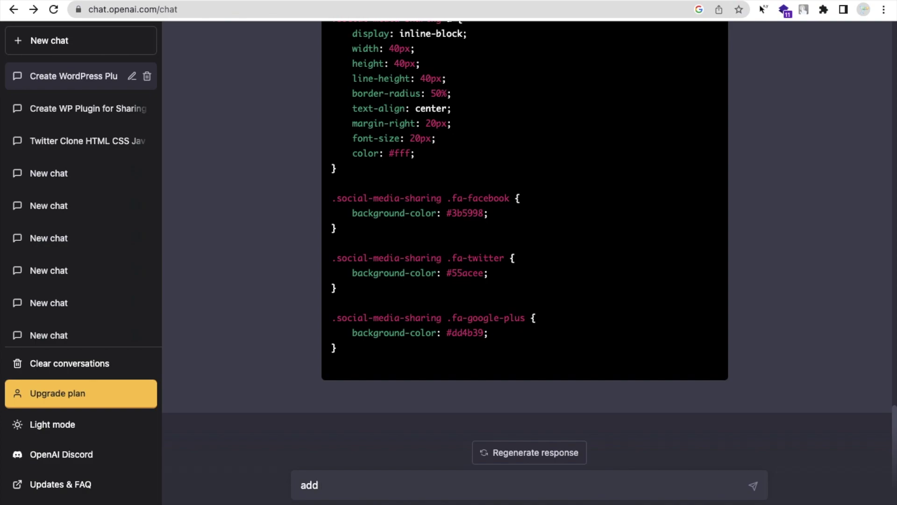
type("library to th")
type("is code to ")
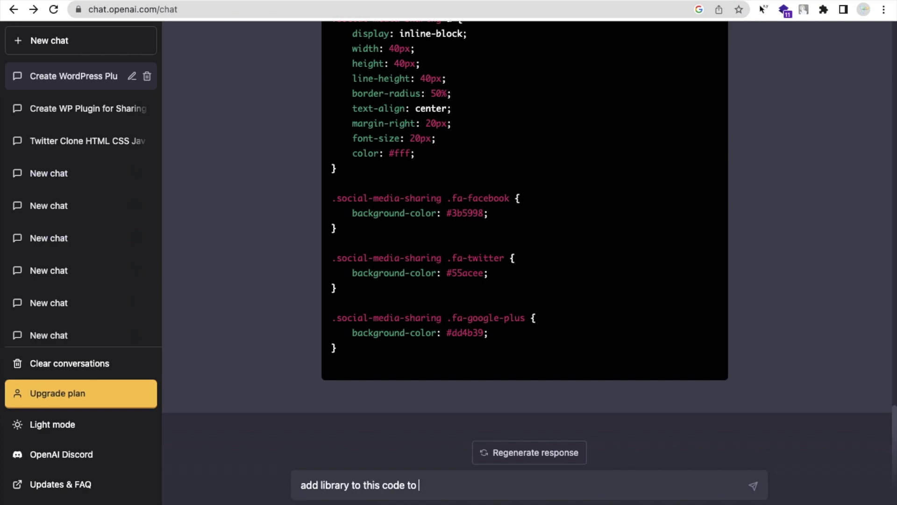
type("display ")
type("icons")
Replace social-media-sharing.php with ChatGPT's Font Awesome plugin code and save it.
key("Return")
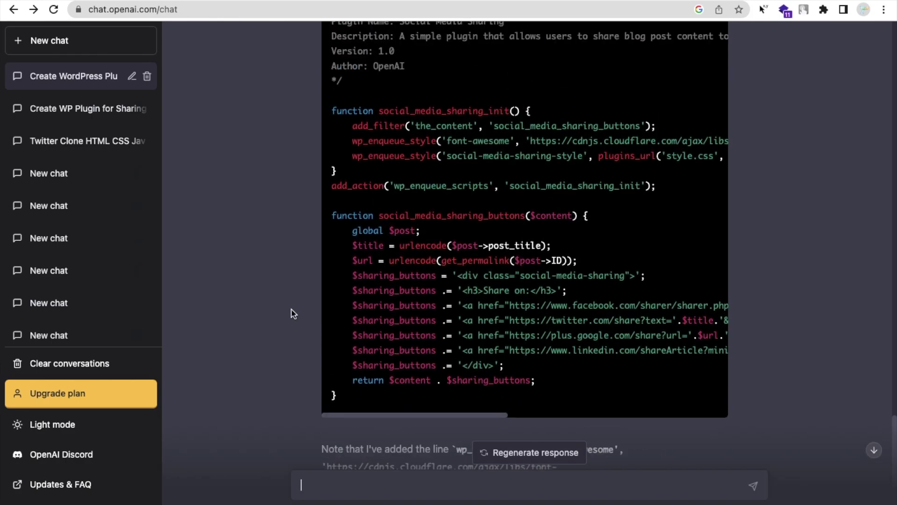
left_click(702, 103)
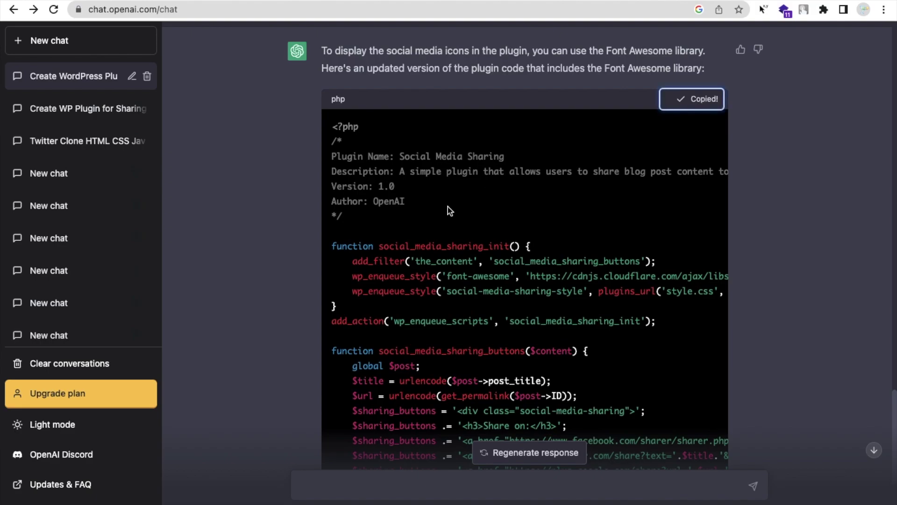
key("ctrl+Tab")
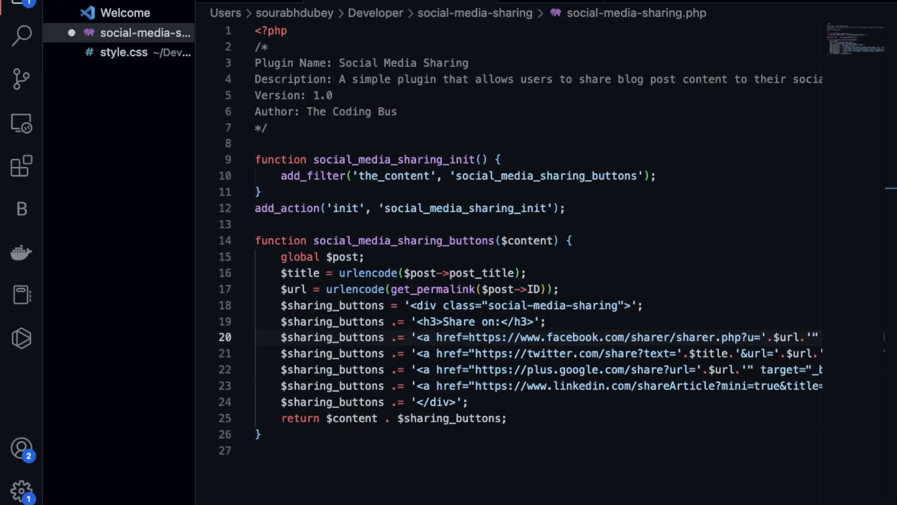
left_click(408, 188)
key("ctrl+a")
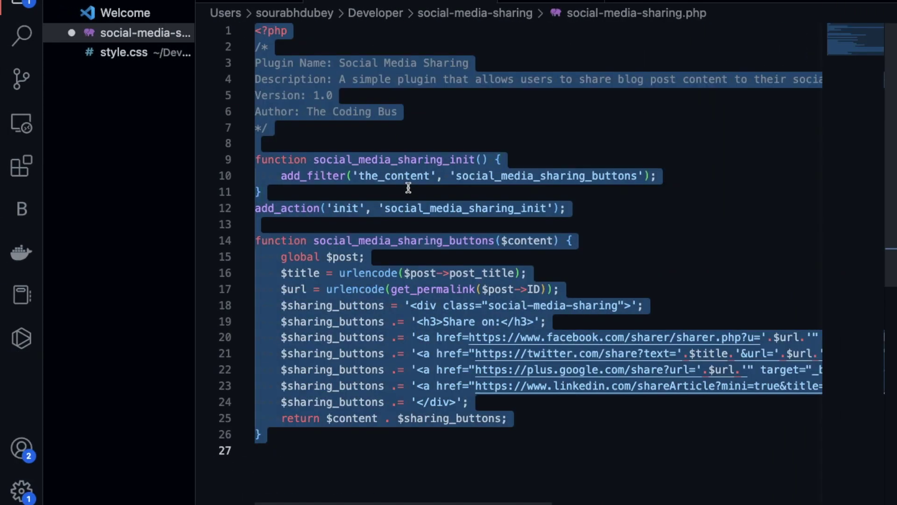
key("ctrl+v")
key("ctrl+s")
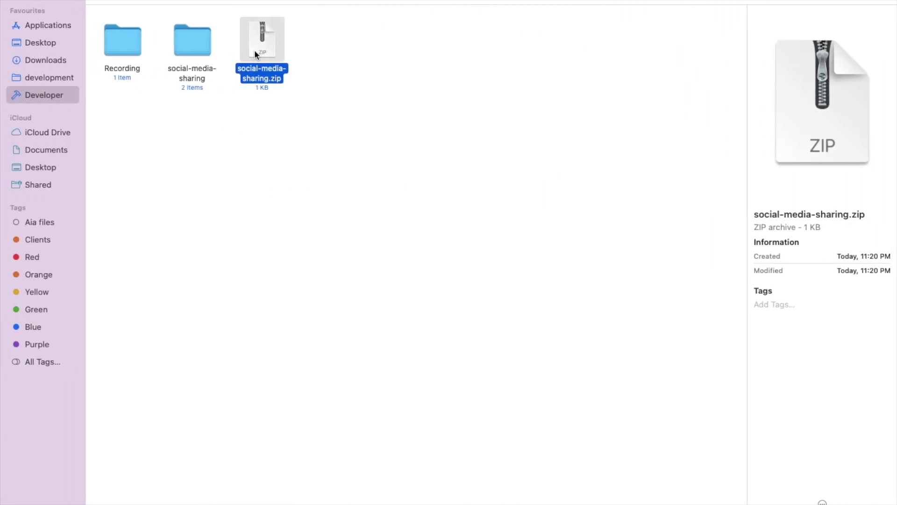
Delete the old plugin zip and compress the social-media-sharing folder into a new zip.
key("super+BackSpace")
left_click(183, 27)
right_click(183, 28)
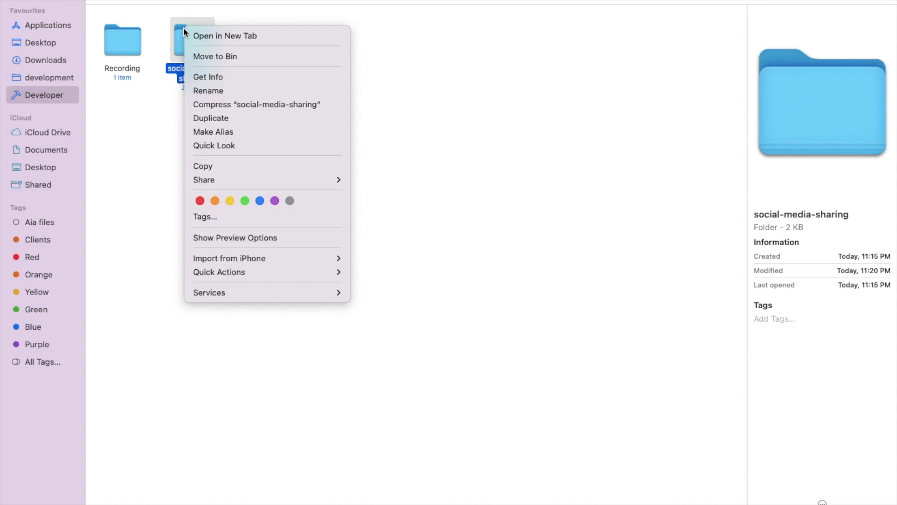
left_click(227, 100)
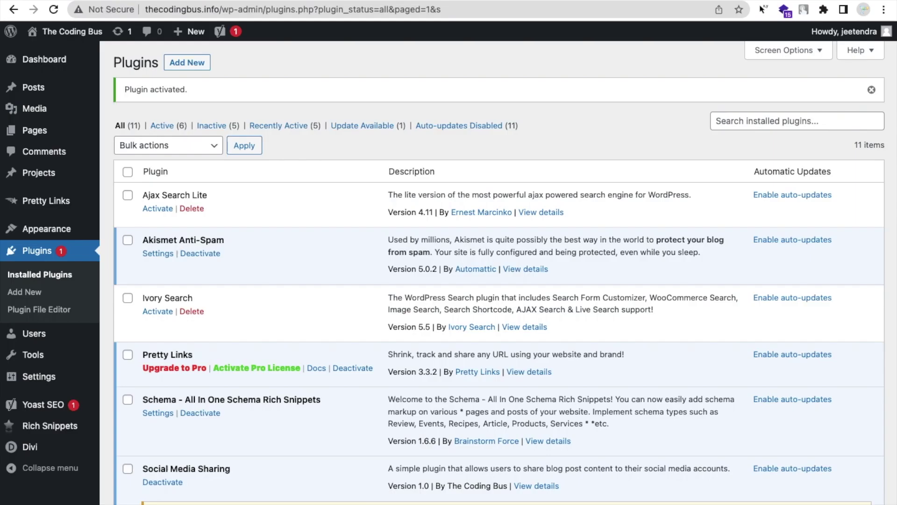
Upload the new social-media-sharing.zip so it replaces the installed Social Media Sharing plugin.
left_click(186, 63)
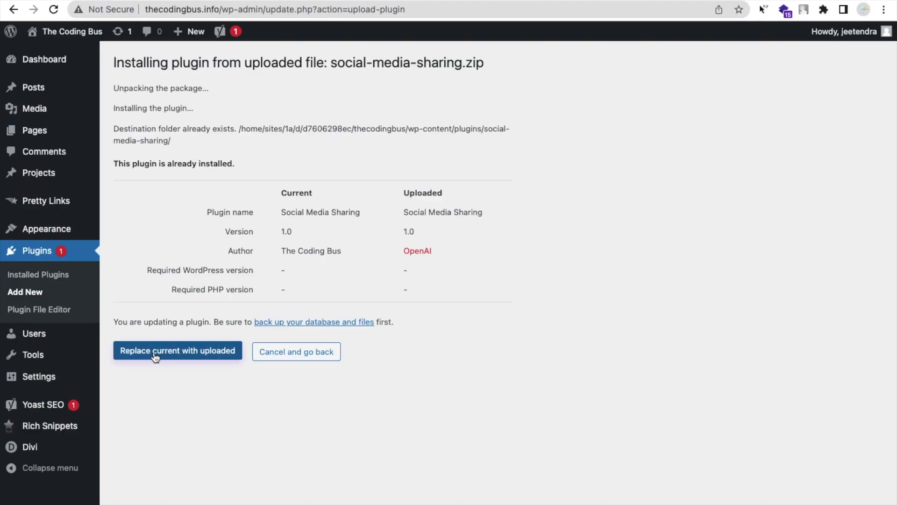
left_click(155, 357)
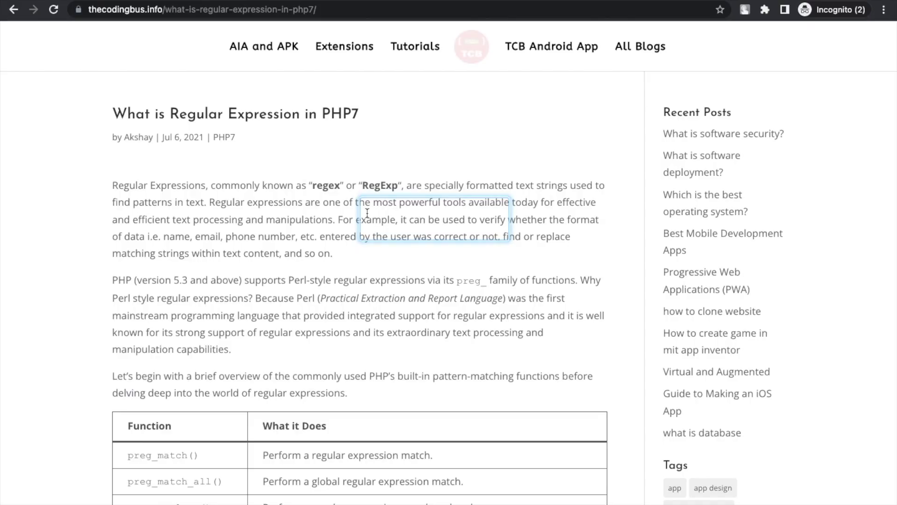
scroll(343, 307, "down", 3)
scroll(344, 308, "down", 10)
scroll(344, 307, "down", 10)
scroll(345, 309, "down", 5)
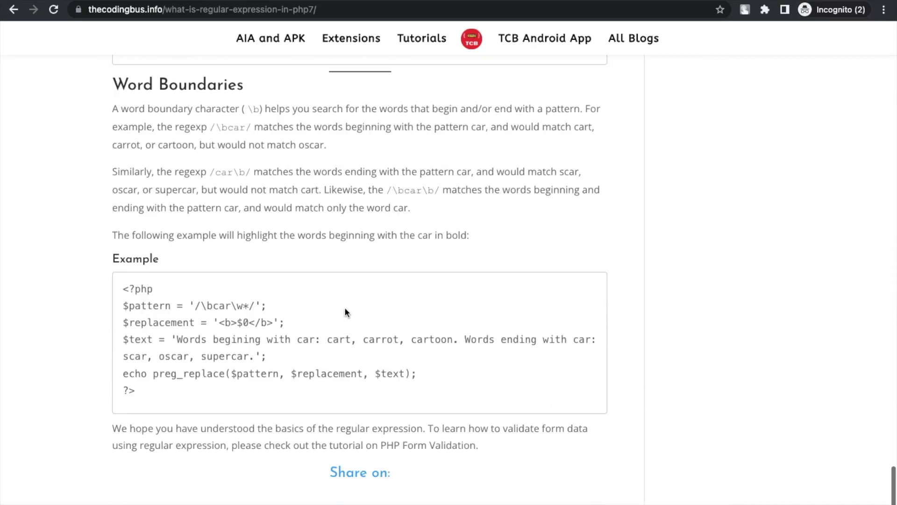
scroll(345, 309, "down", 2)
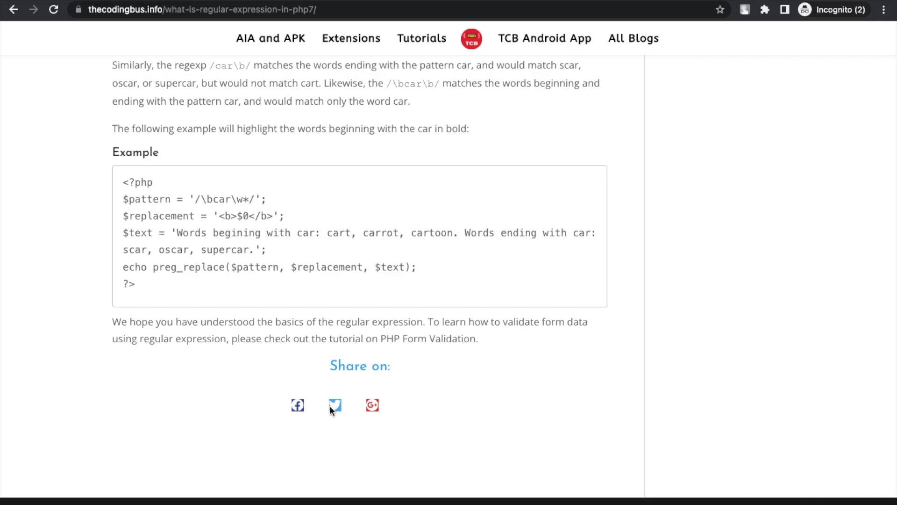
Try the article's Twitter share icon, which brings up a Twitter login prompt.
left_click(335, 407)
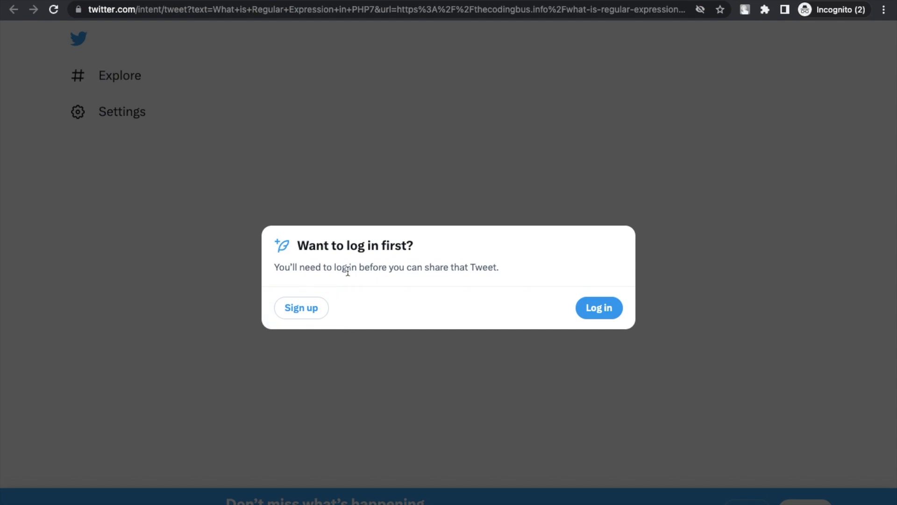
key("ctrl+w")
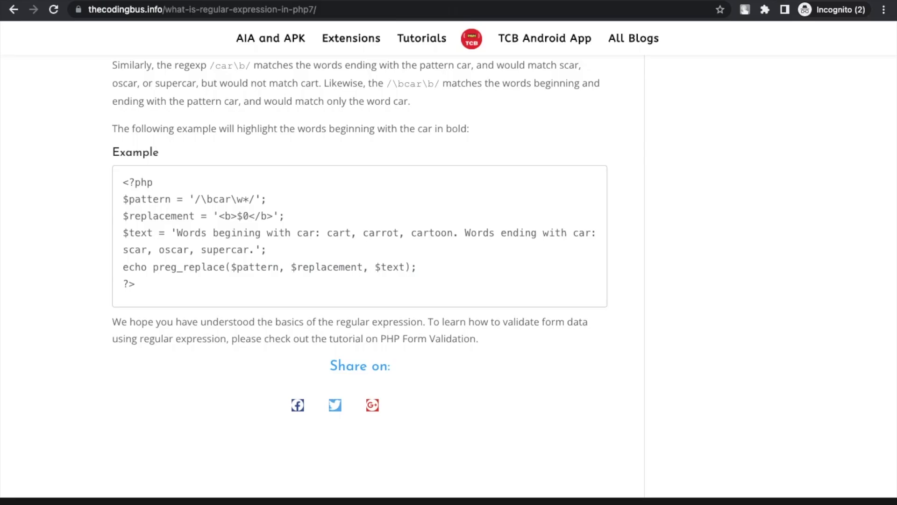